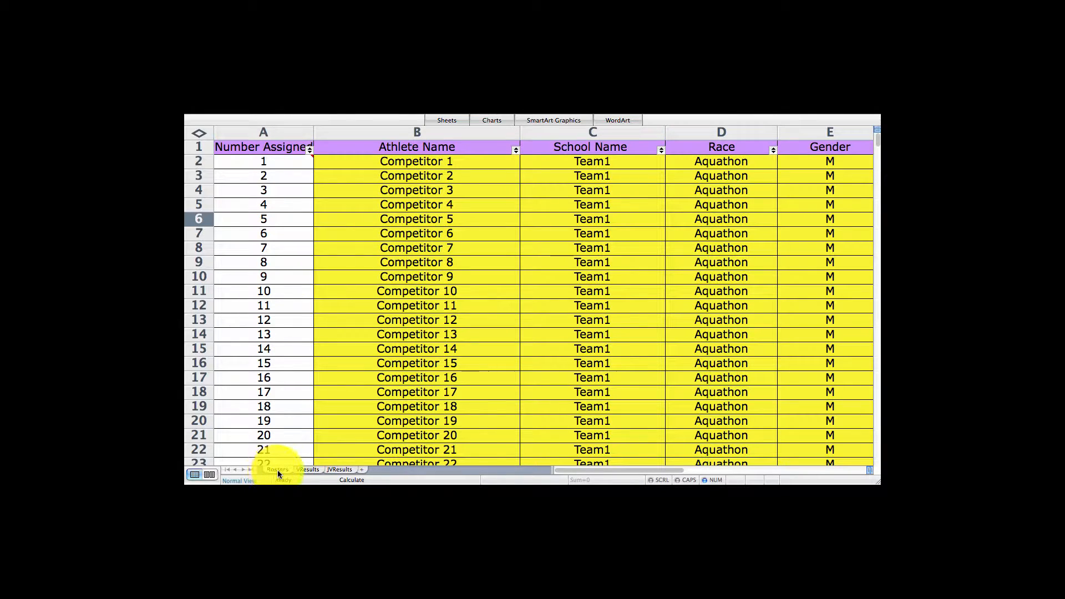
# Scroll through the Rosters sheet to review the athlete numbers, names, schools, races and genders.
pyautogui.click(283, 162)
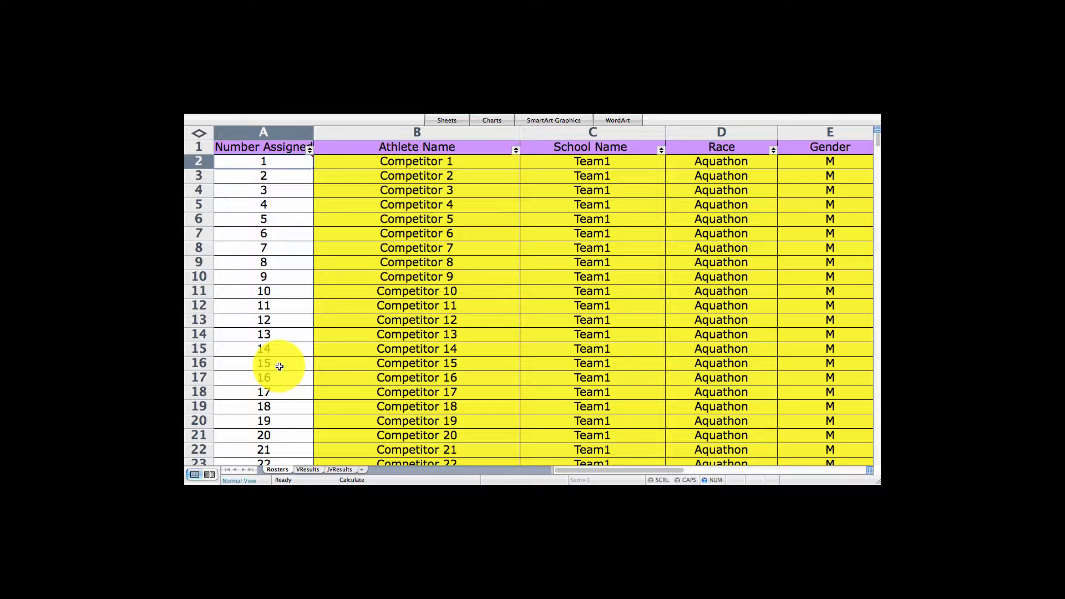
pyautogui.click(472, 160)
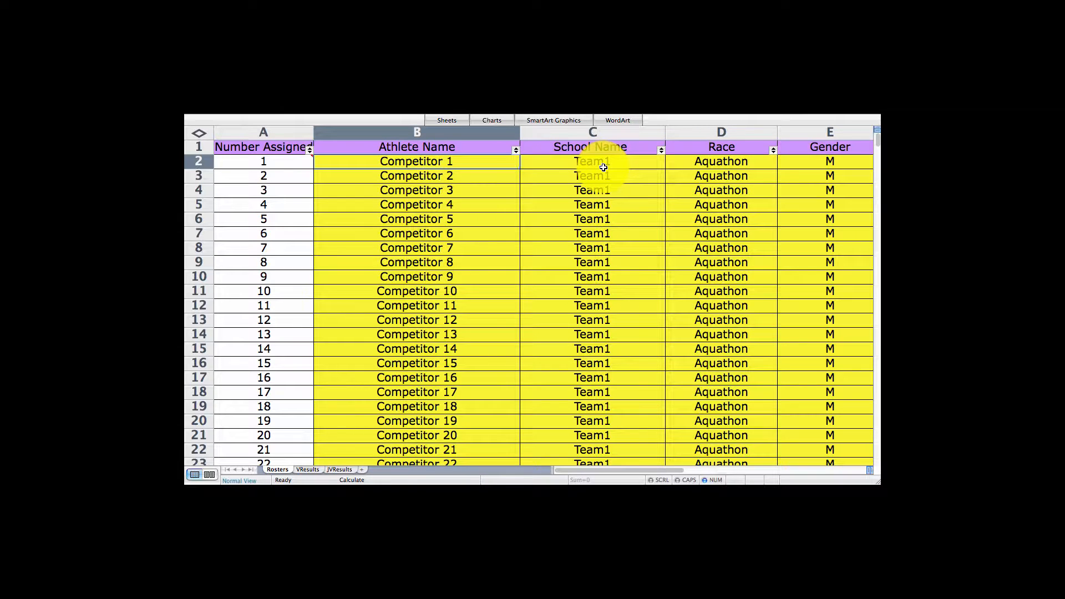
pyautogui.scroll(-20, 603, 167)
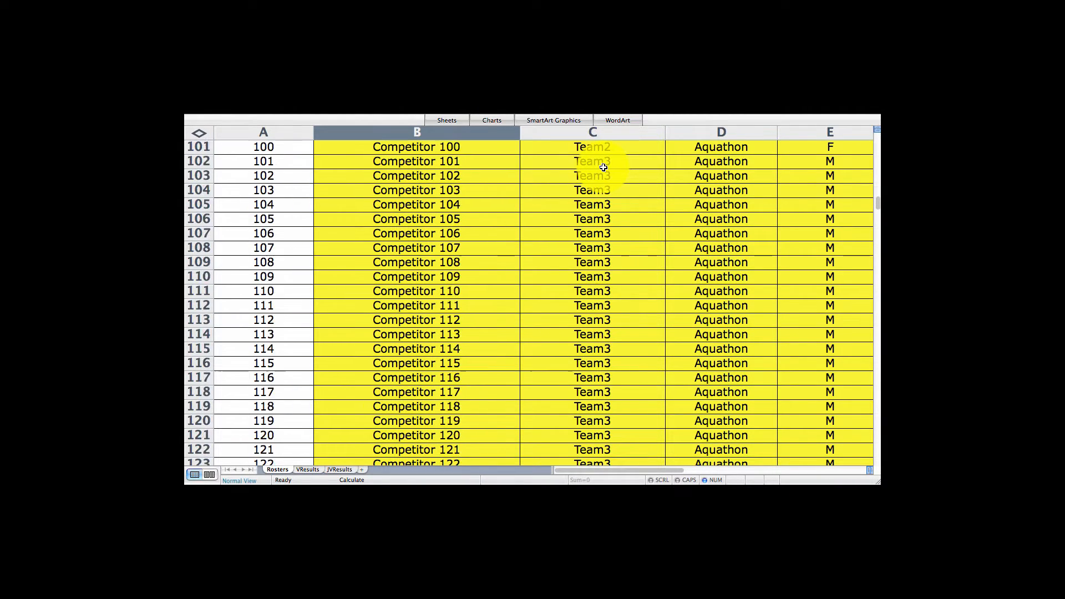
pyautogui.scroll(-20, 603, 167)
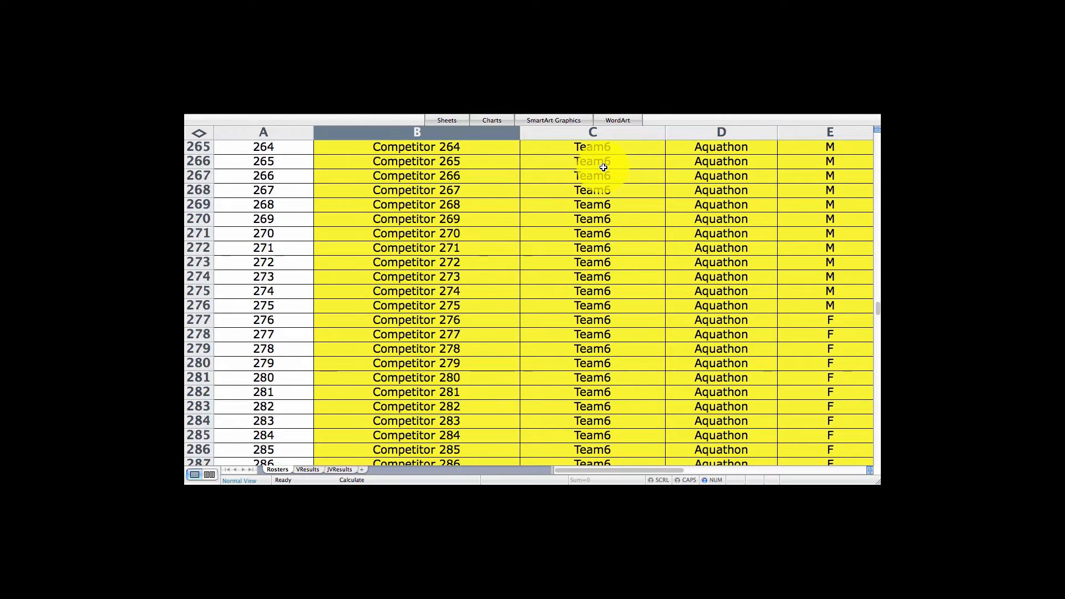
pyautogui.scroll(-20, 603, 167)
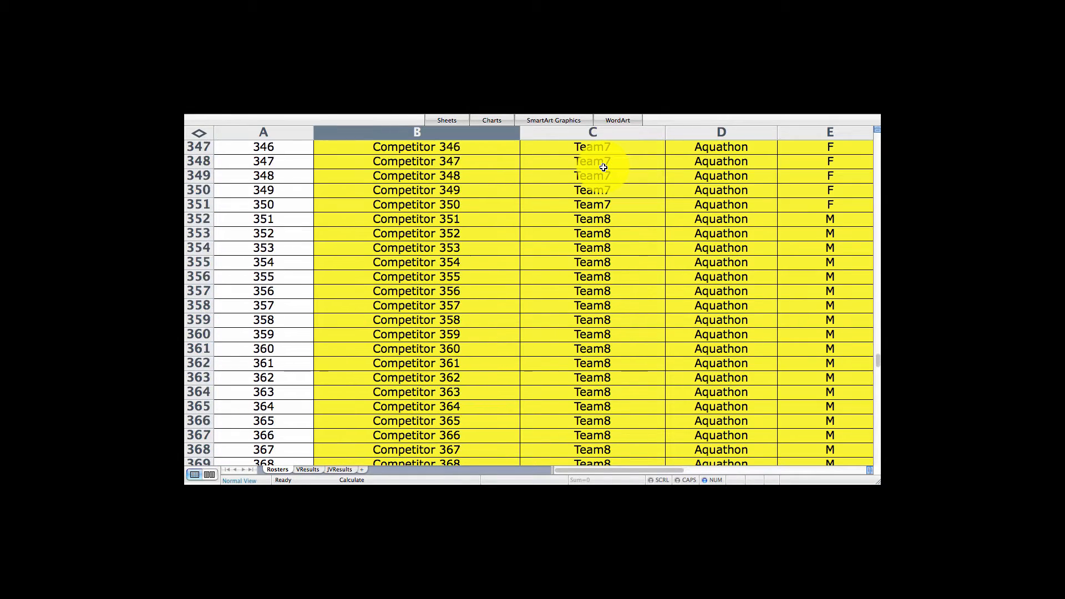
pyautogui.scroll(-20, 603, 167)
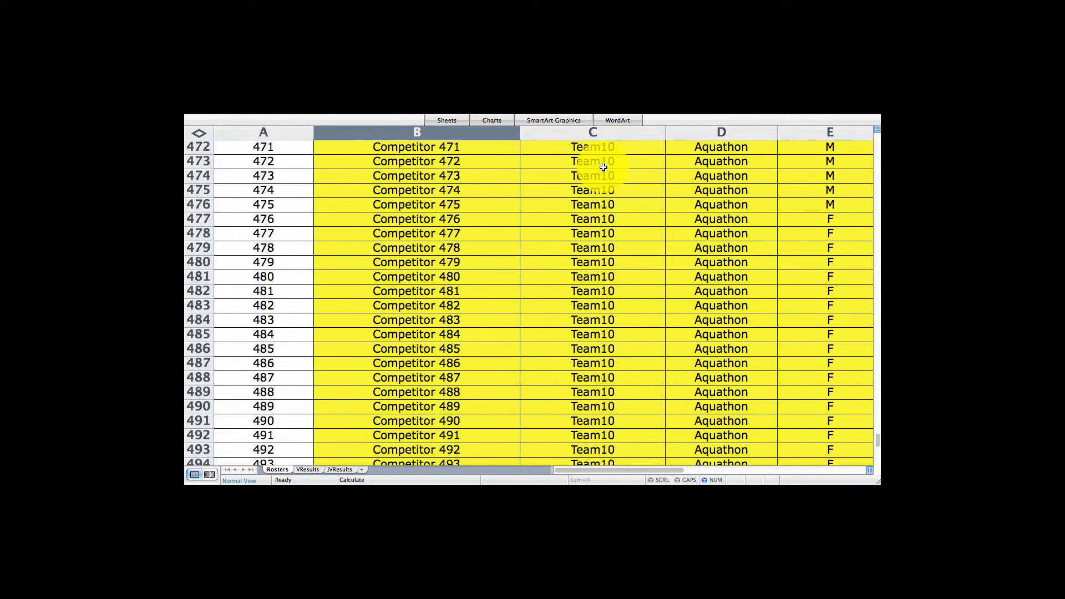
pyautogui.scroll(-12, 603, 167)
pyautogui.scroll(9, 602, 167)
pyautogui.scroll(-1, 602, 167)
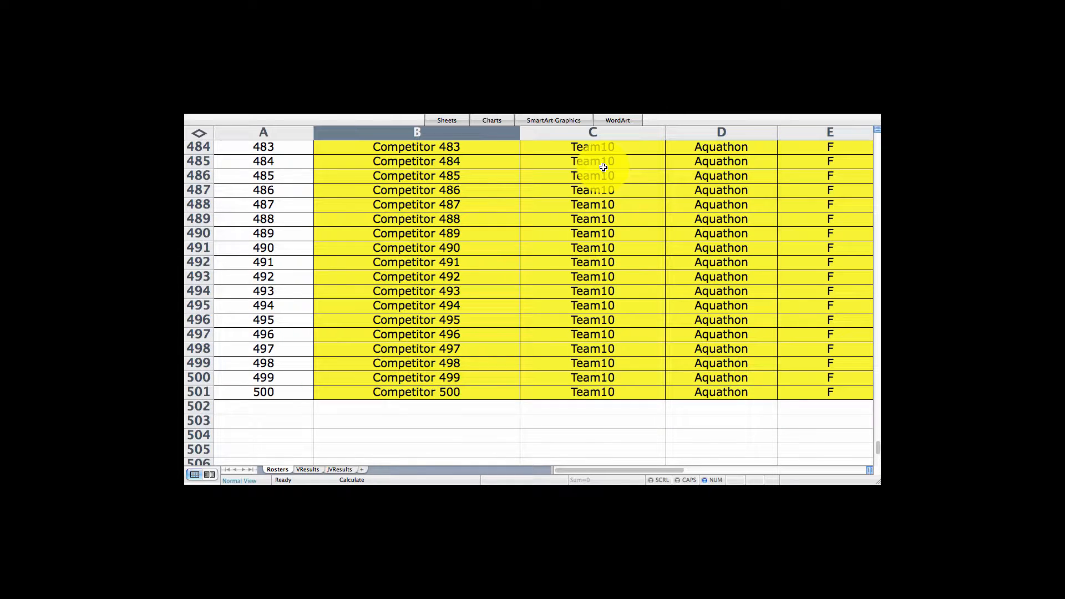
pyautogui.scroll(20, 603, 167)
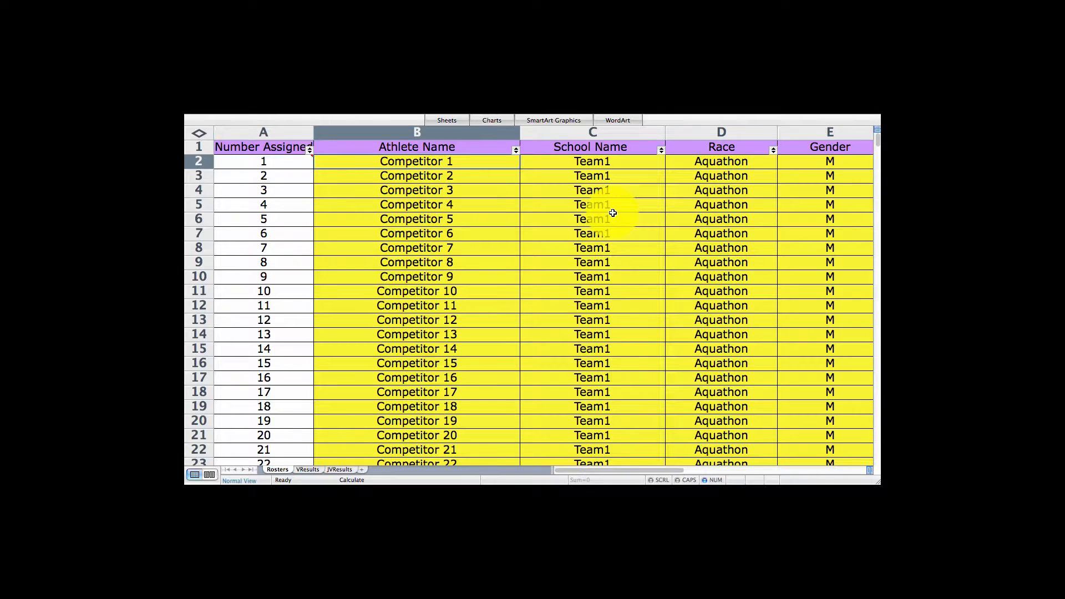
# Open the VResults sheet and widen column H holding the start markers.
pyautogui.click(309, 470)
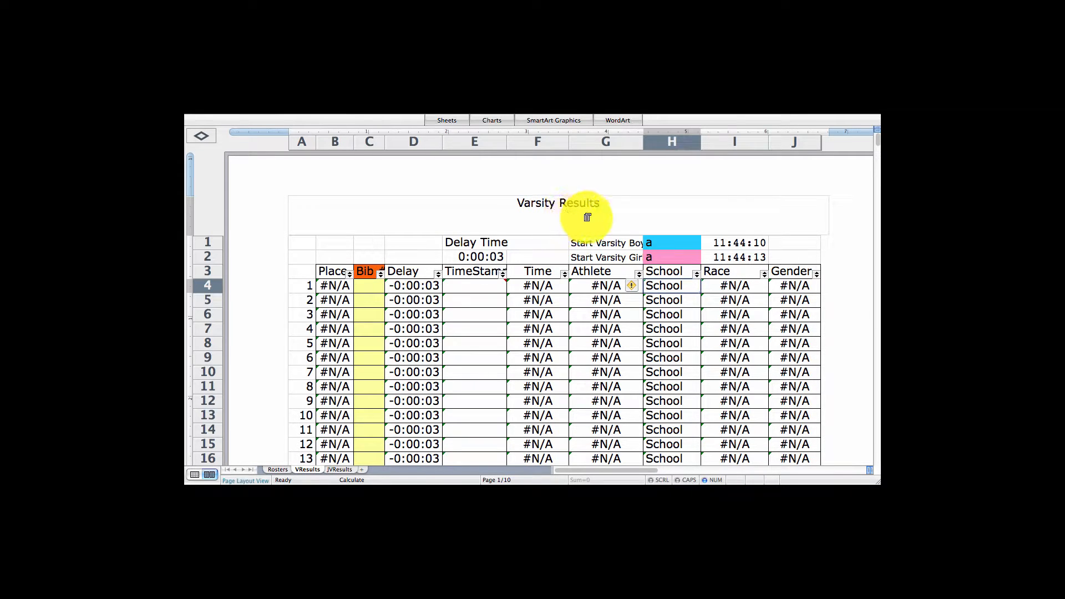
pyautogui.moveTo(643, 145)
pyautogui.mouseDown()
pyautogui.moveTo(678, 142)
pyautogui.moveTo(656, 146)
pyautogui.mouseUp()
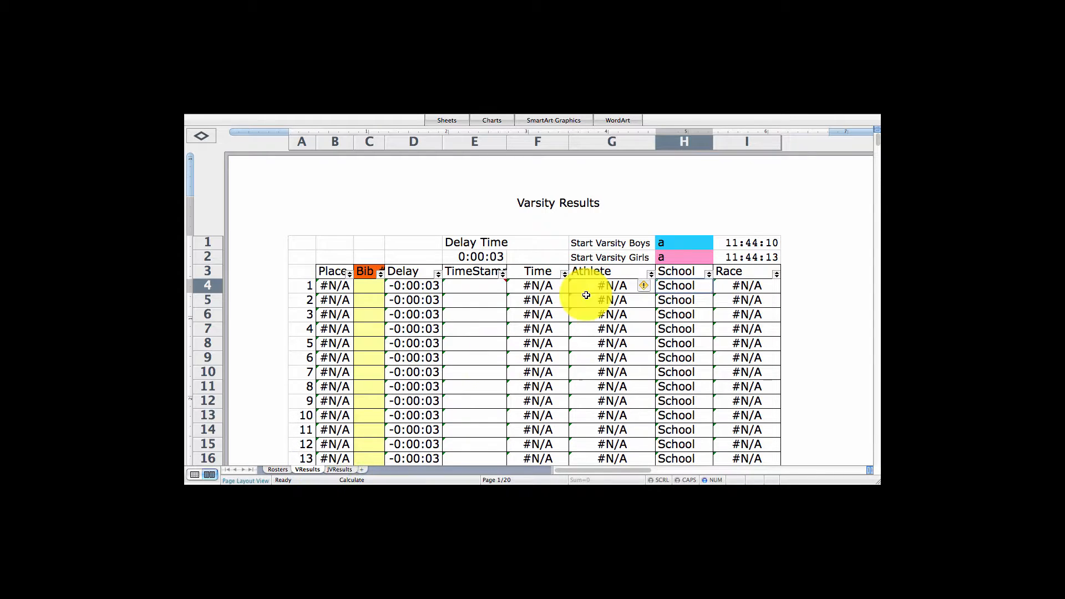
# Clear the Start Varsity Boys and Start Varsity Girls marker cells.
pyautogui.click(678, 242)
pyautogui.press('Delete')
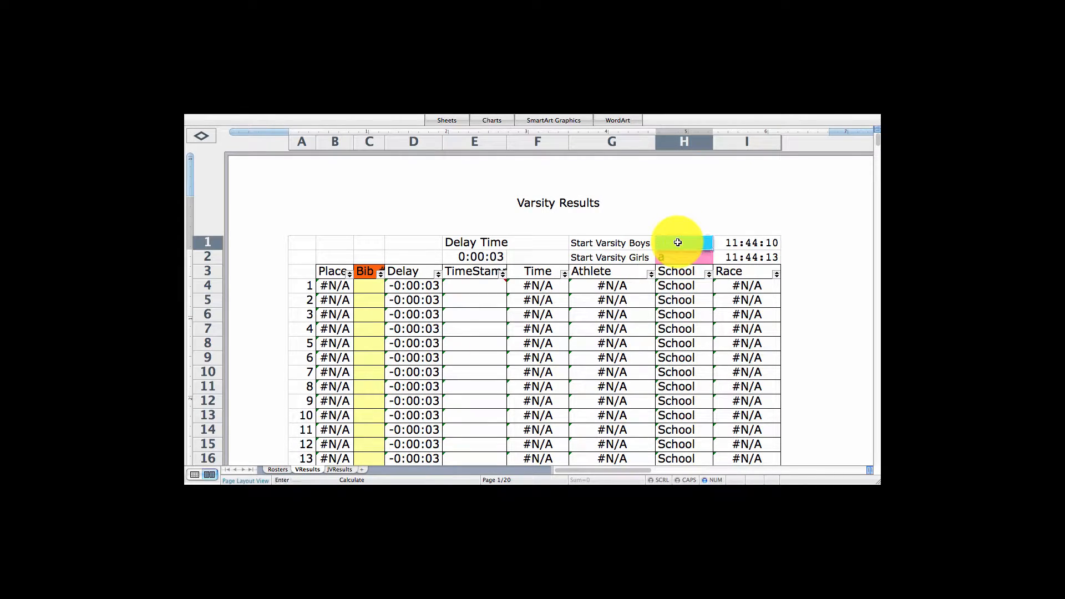
pyautogui.press('Return')
pyautogui.press('BackSpace')
pyautogui.press('Return')
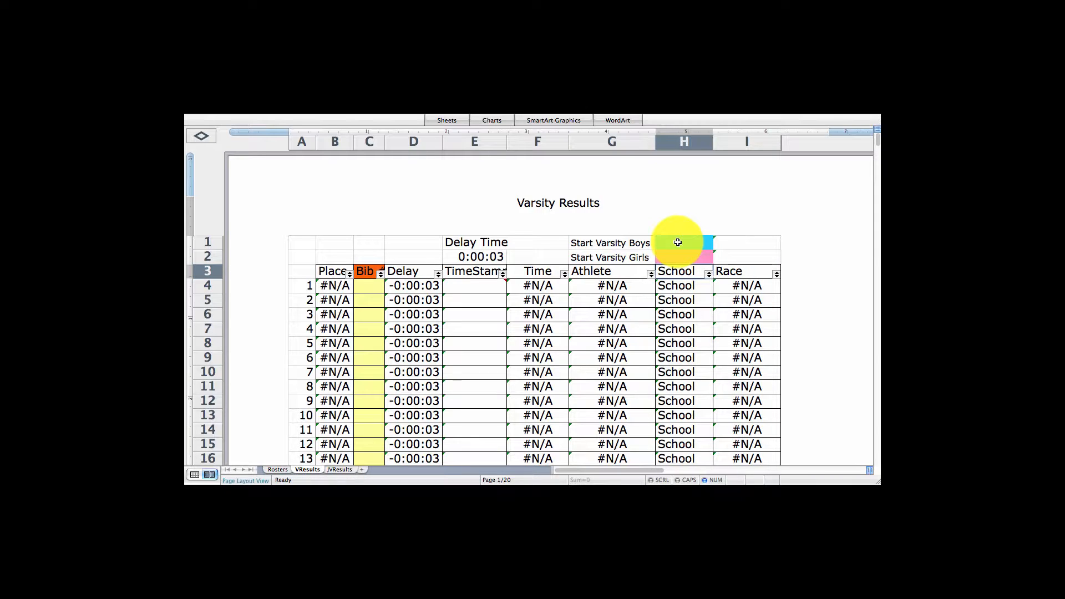
# Enter a in the Start Varsity Boys cell to stamp the boys' start time.
pyautogui.press('Up')
pyautogui.press('Up')
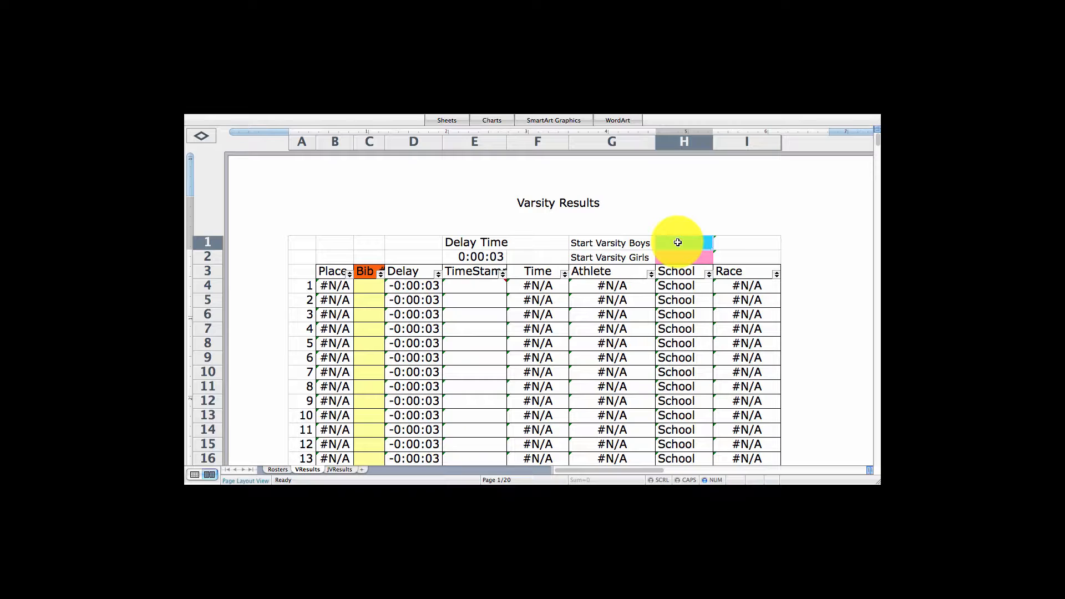
pyautogui.write('a')
pyautogui.press('Return')
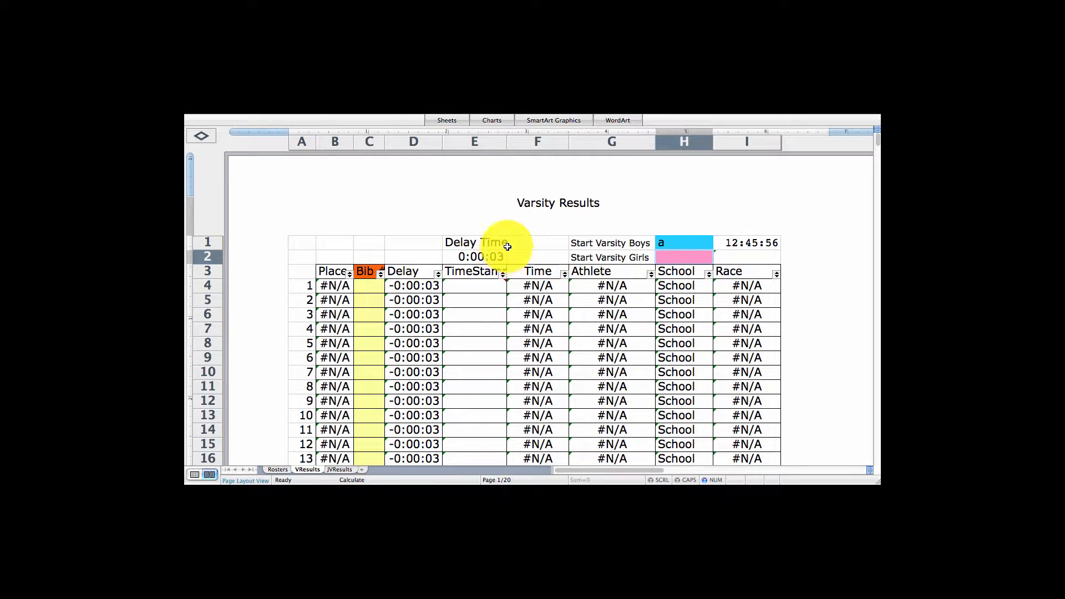
# Enter bib 23 as the first finisher in the Bib column.
pyautogui.click(494, 257)
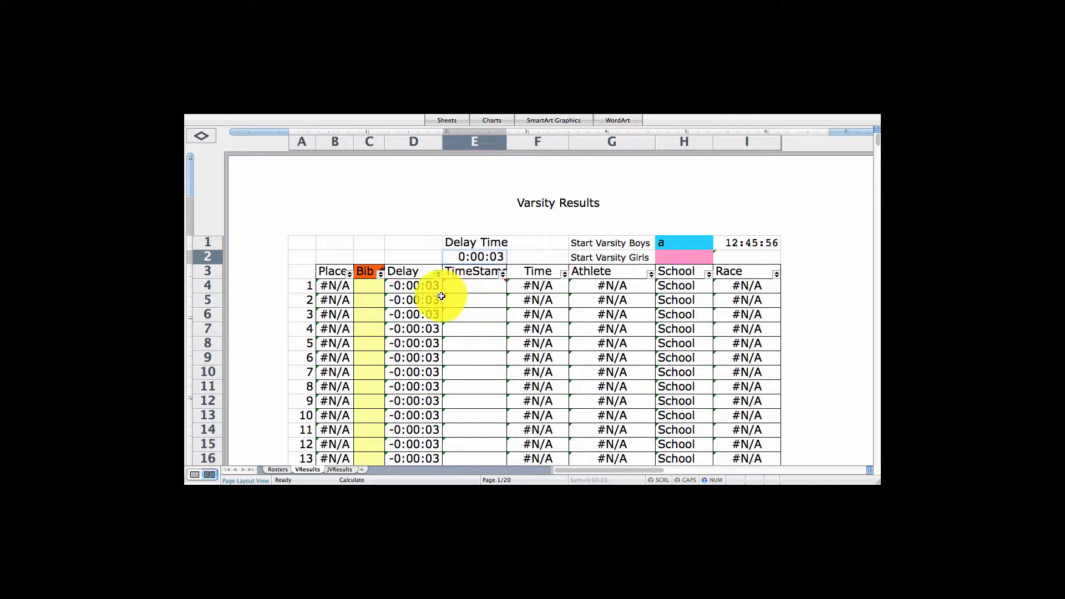
pyautogui.click(372, 288)
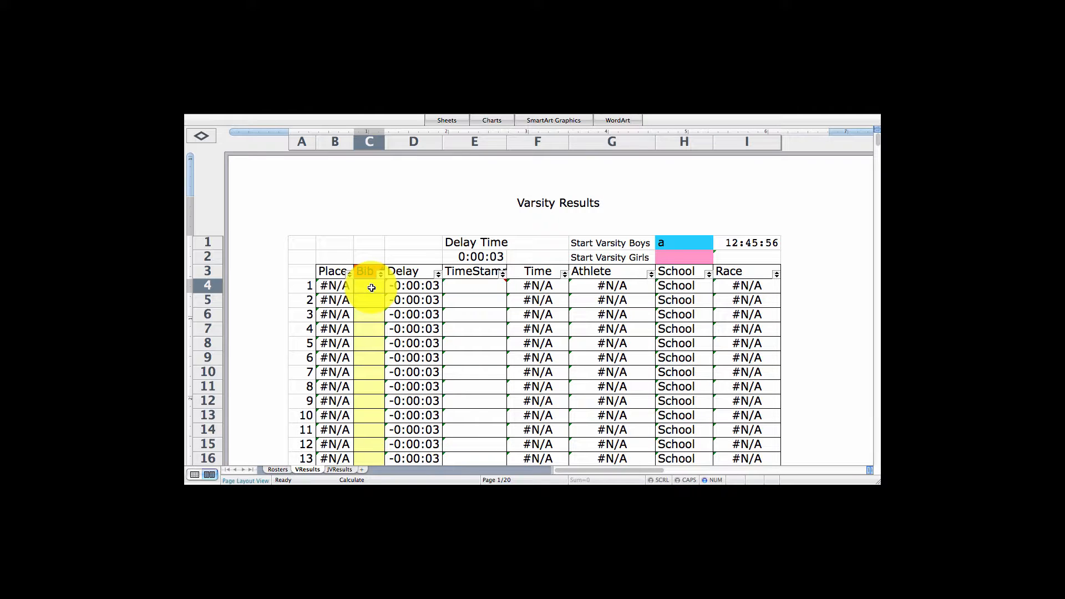
pyautogui.write('22')
pyautogui.press('Return')
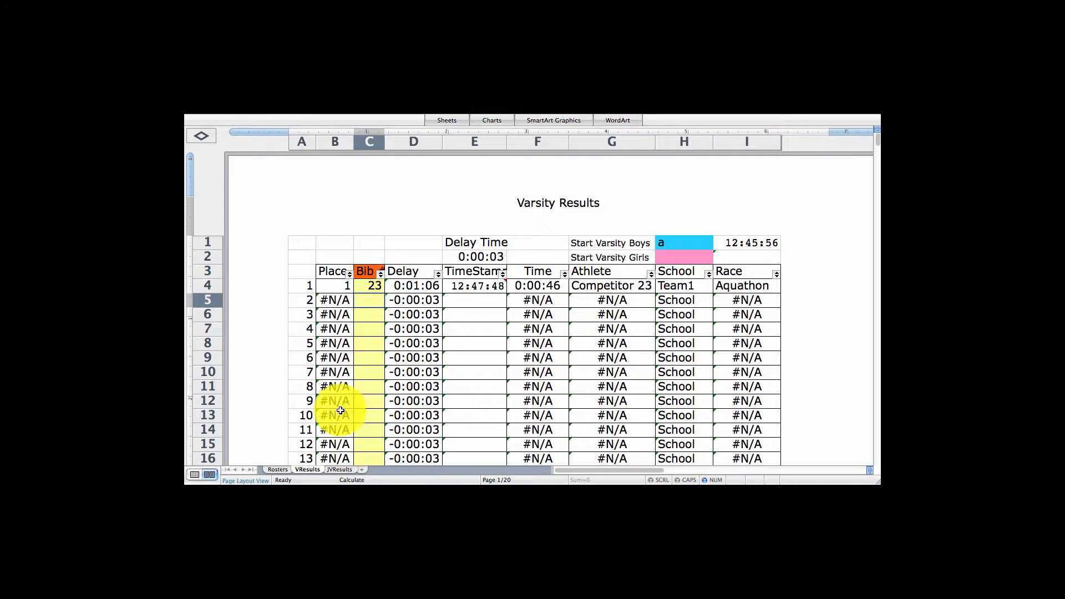
# Check the Rosters sheet and return to the VResults sheet.
pyautogui.click(279, 470)
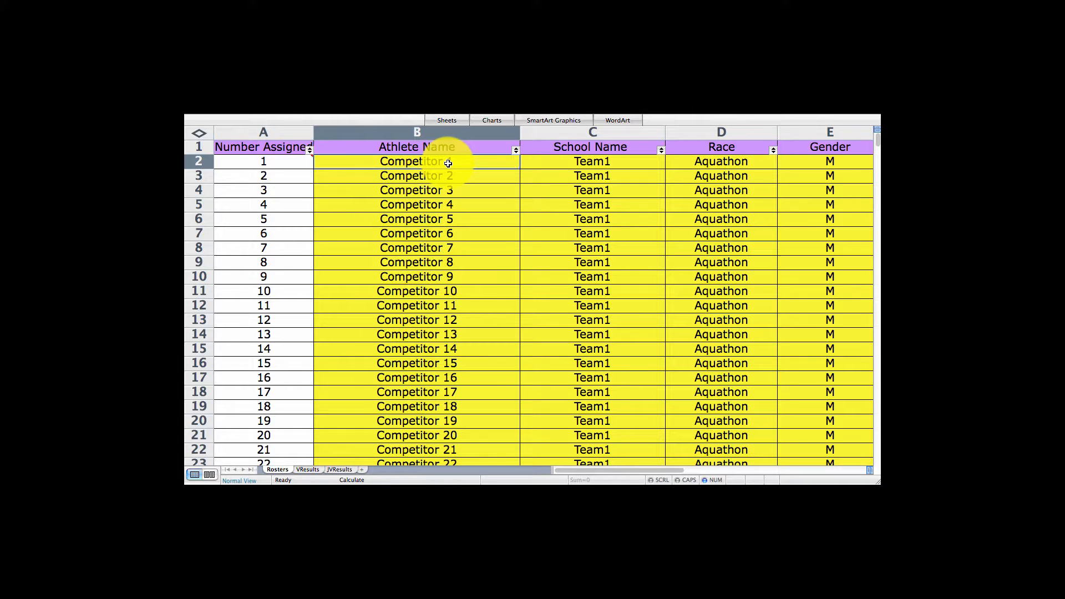
pyautogui.moveTo(270, 162)
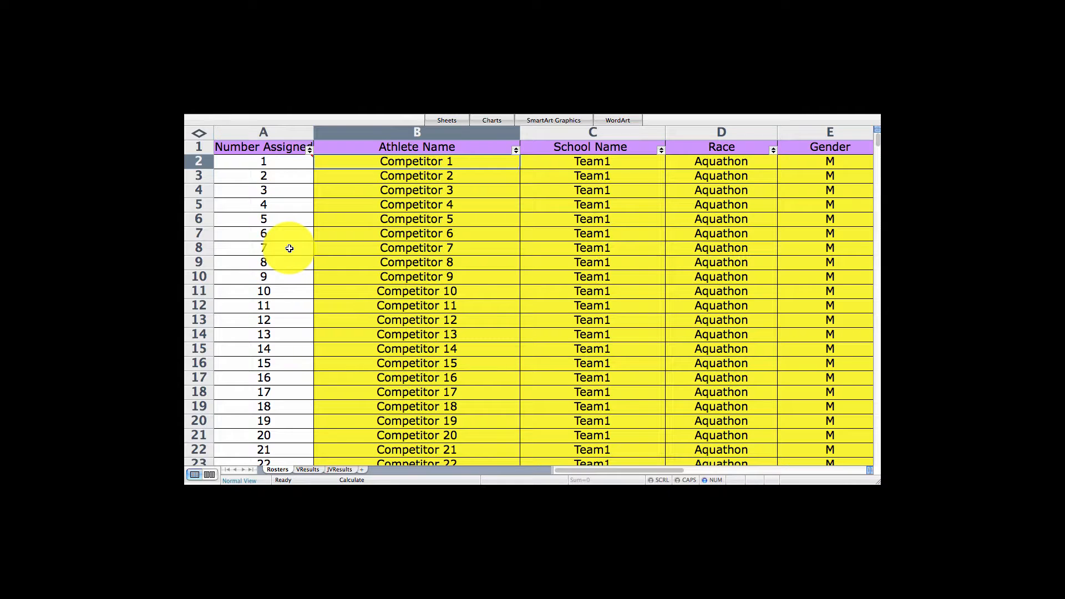
pyautogui.click(309, 470)
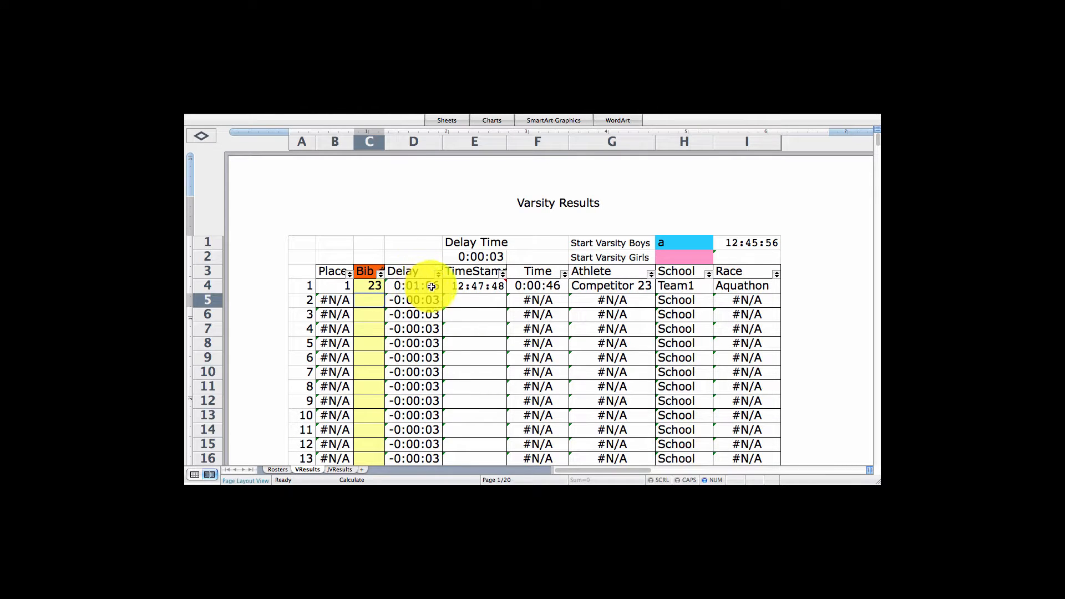
# Enter bibs 1, 2 and 10 for the next three finishers.
pyautogui.moveTo(473, 287)
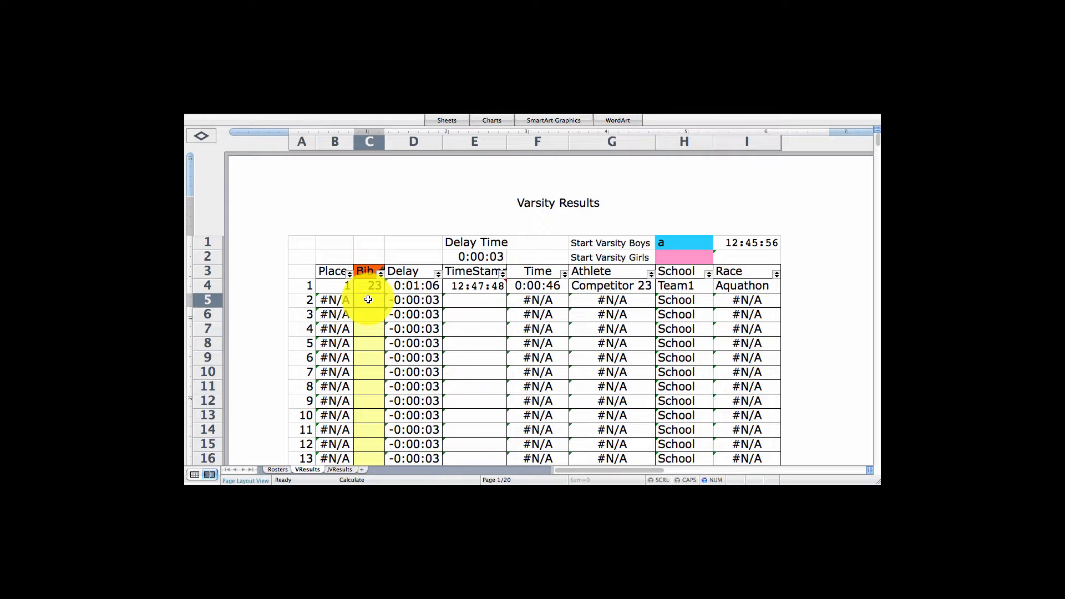
pyautogui.write('1')
pyautogui.press('Return')
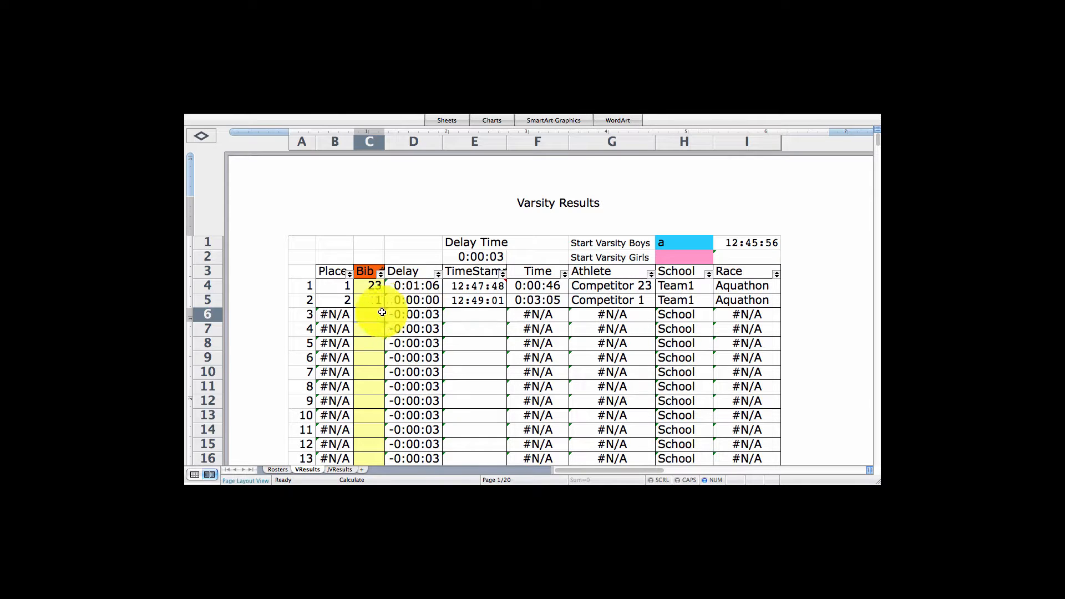
pyautogui.write('2')
pyautogui.press('Return')
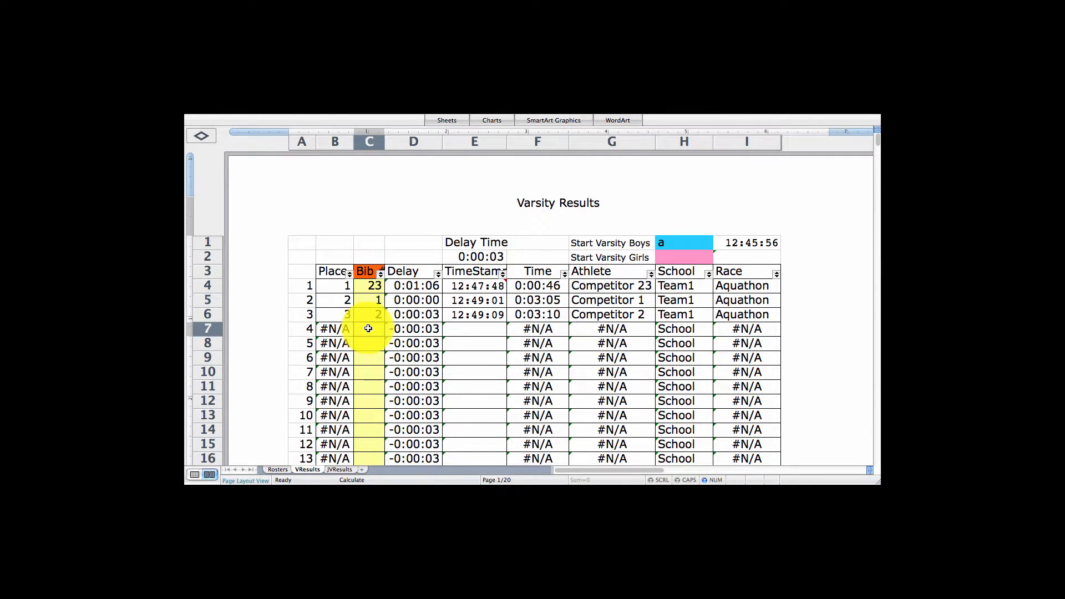
pyautogui.write('10')
pyautogui.press('Return')
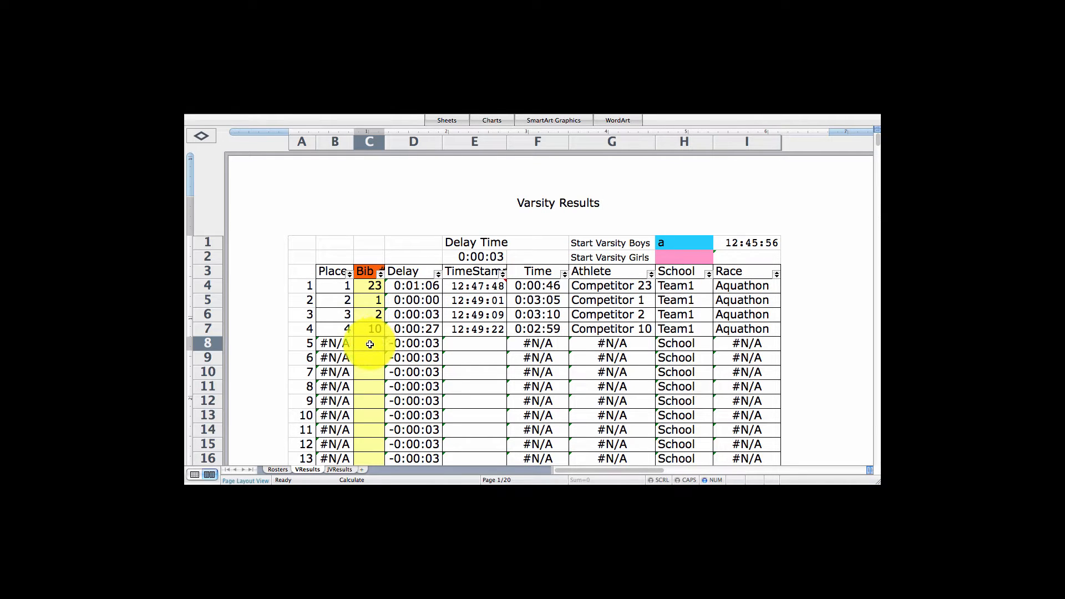
# Enter placeholder a in the next three Bib cells to stamp finish times for unidentified runners.
pyautogui.write('a')
pyautogui.press('Return')
pyautogui.write('a')
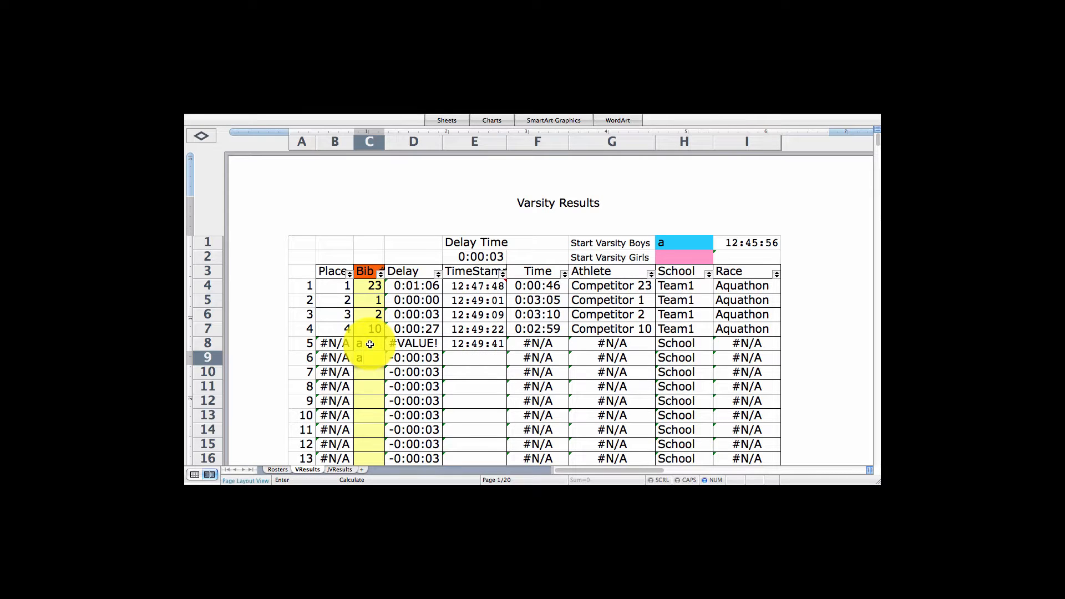
pyautogui.press('Return')
pyautogui.write('a')
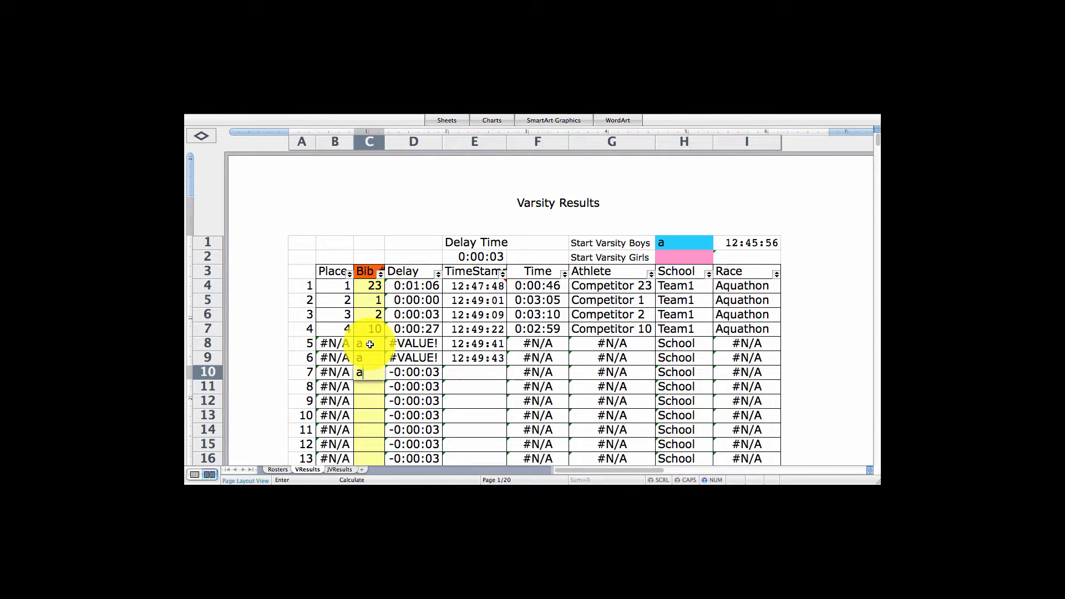
pyautogui.press('Return')
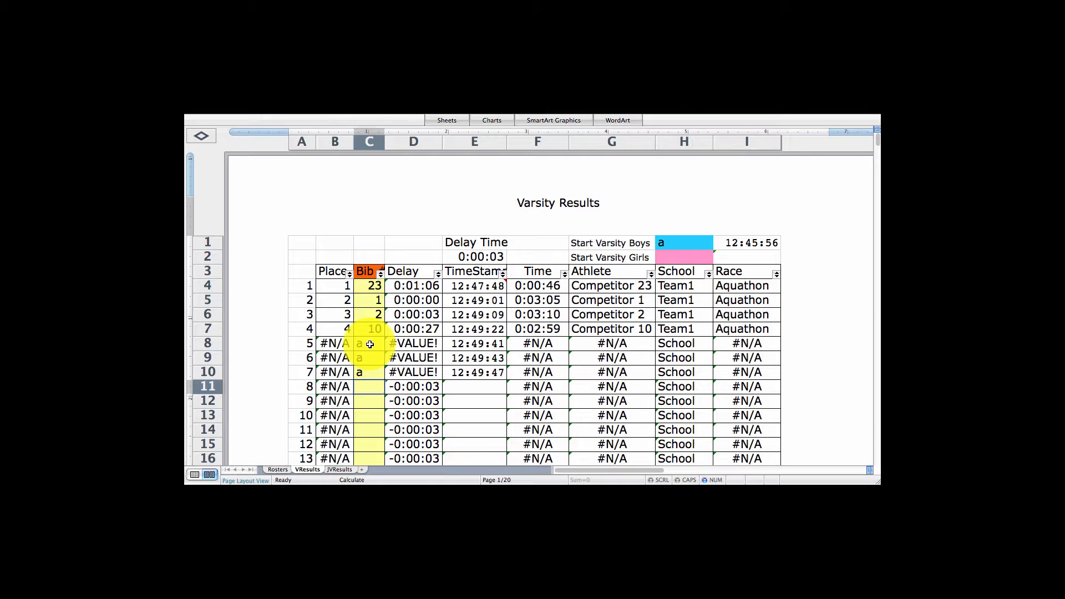
# Replace the first placeholder with bib 24 for the fifth finisher.
pyautogui.click(370, 344)
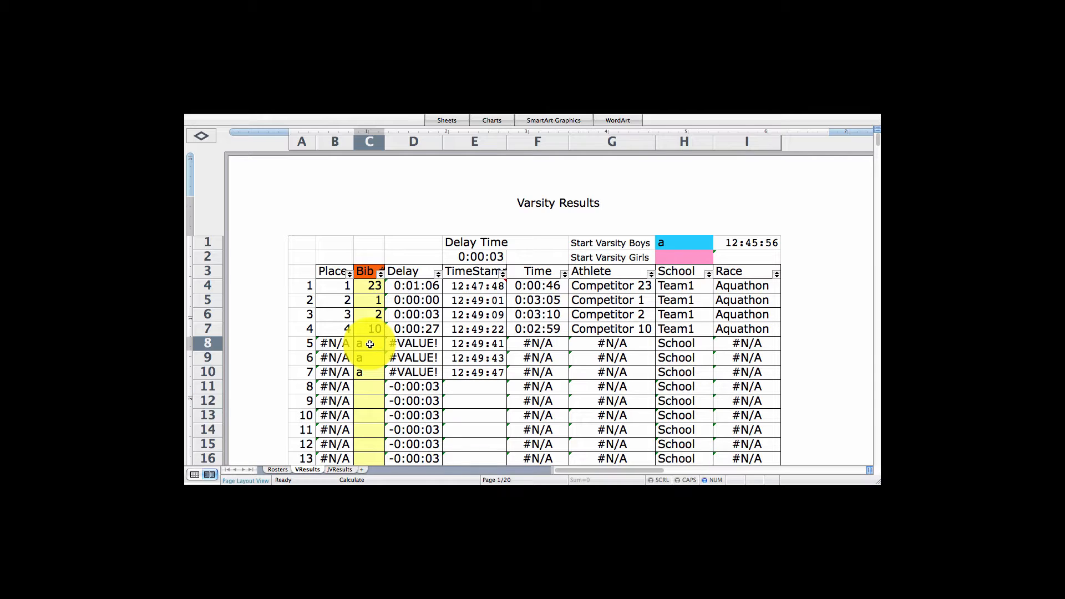
pyautogui.write('23')
pyautogui.press('Return')
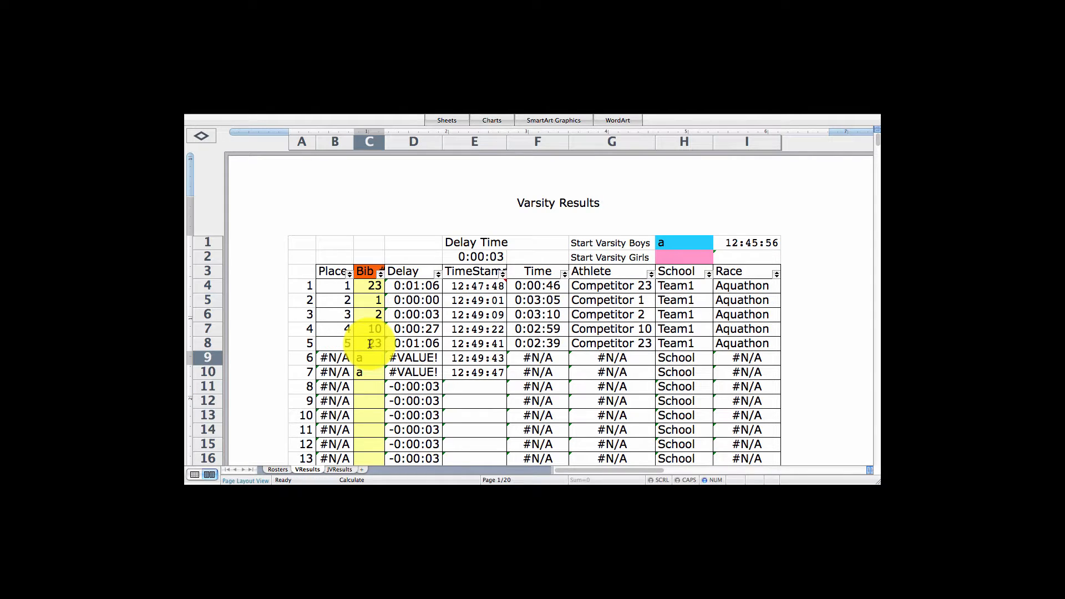
pyautogui.click(373, 342)
pyautogui.write('24')
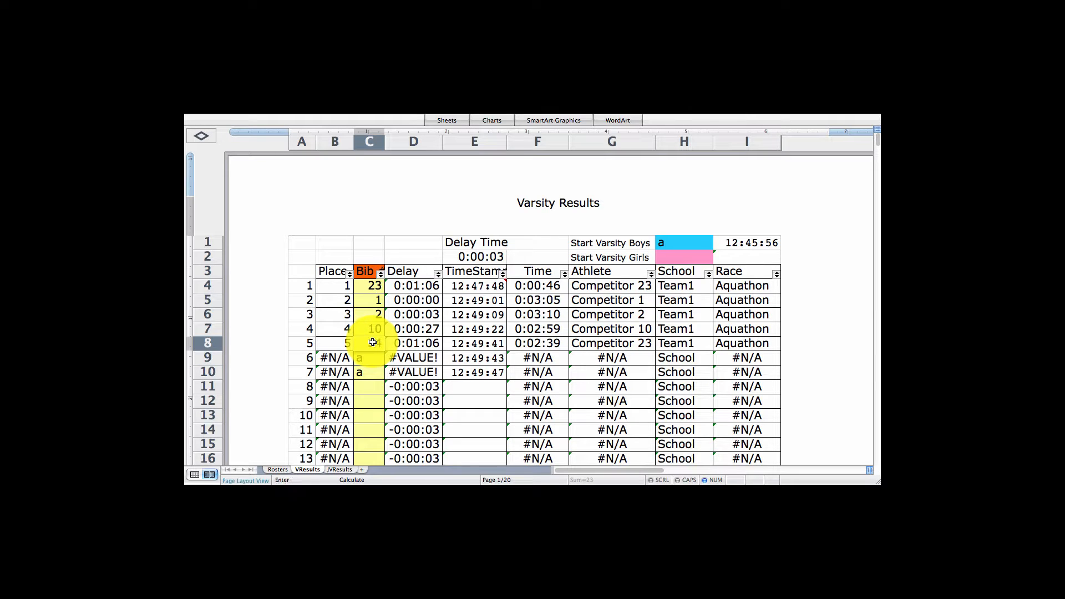
pyautogui.press('Return')
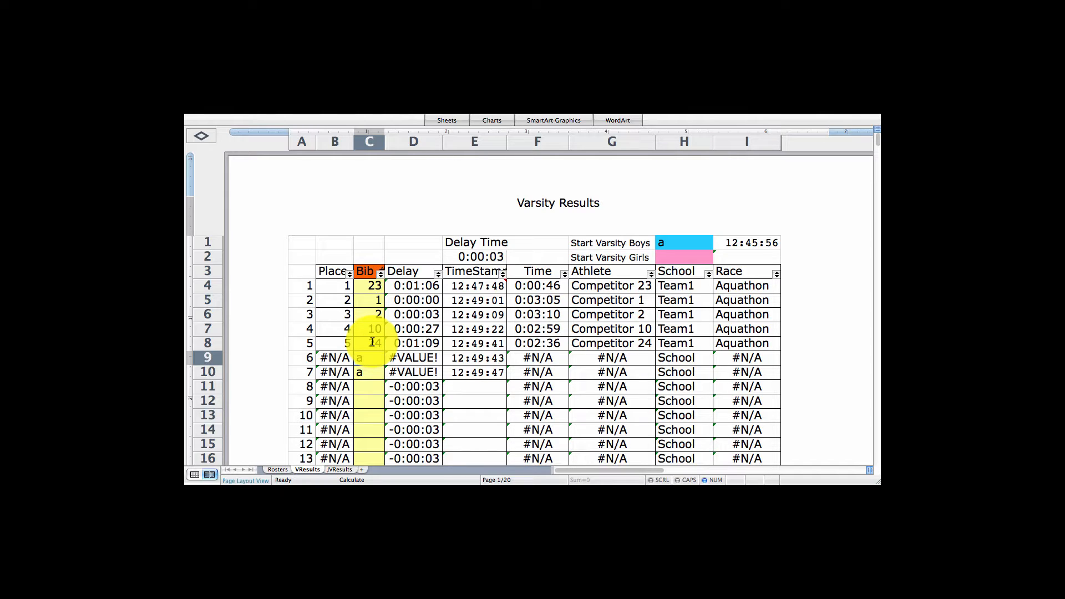
# Replace the remaining two placeholders with bibs 5 and 8.
pyautogui.write('5')
pyautogui.press('Return')
pyautogui.write('8')
pyautogui.press('Return')
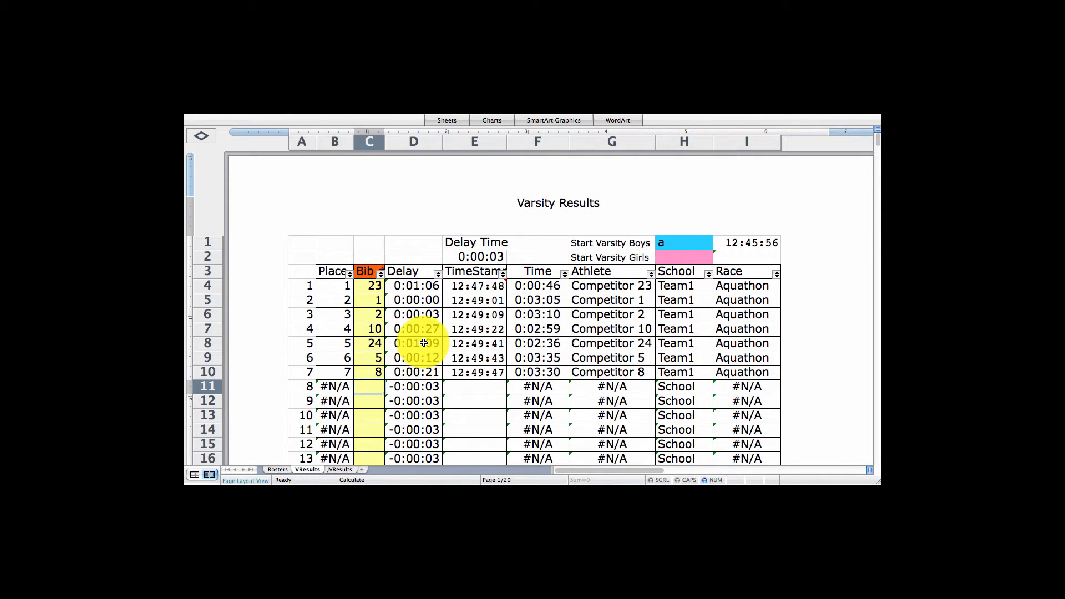
# Glance at the JVResults sheet and return to the VResults sheet.
pyautogui.click(340, 470)
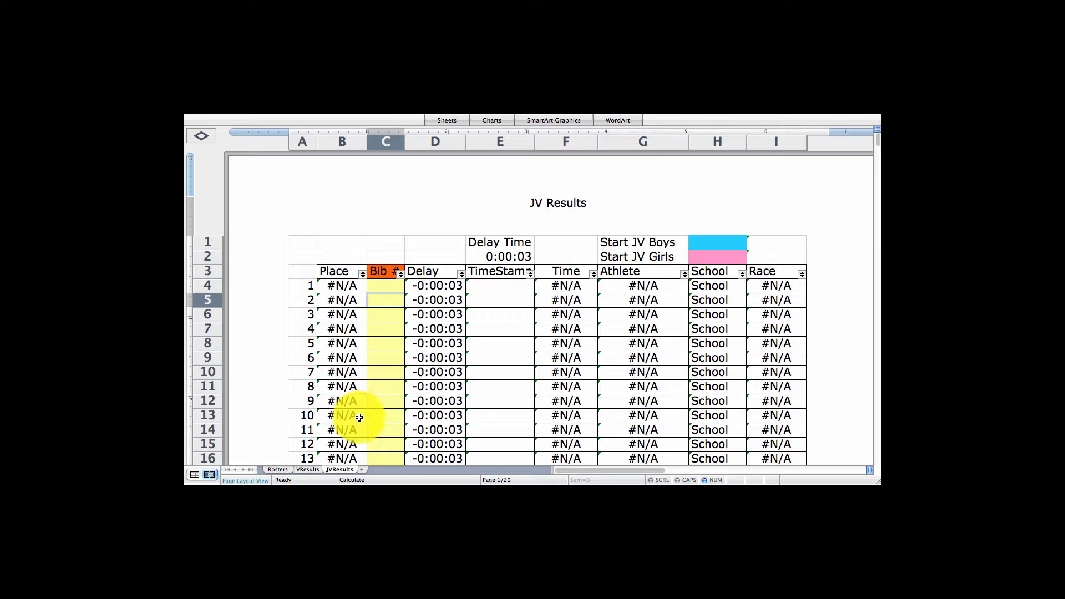
pyautogui.click(307, 469)
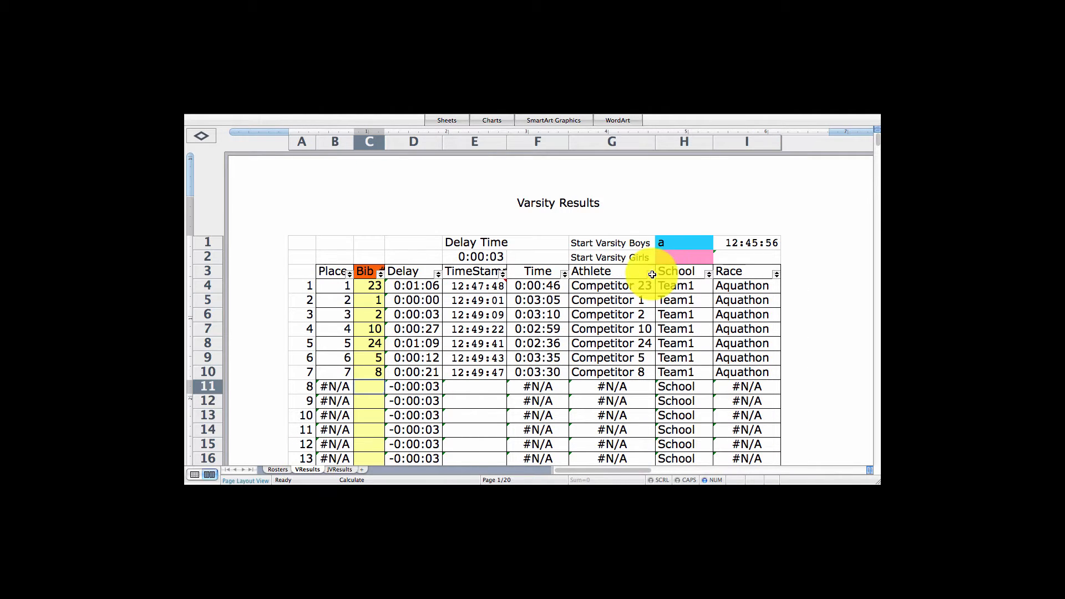
# Inspect the School and Athlete column filter menus of the results table.
pyautogui.click(673, 257)
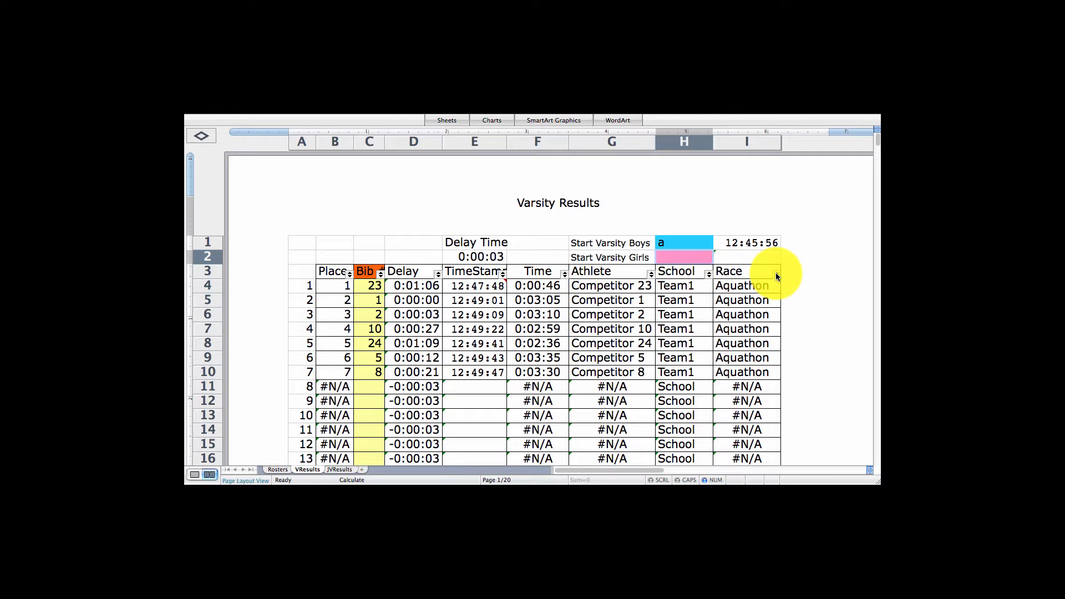
pyautogui.click(709, 274)
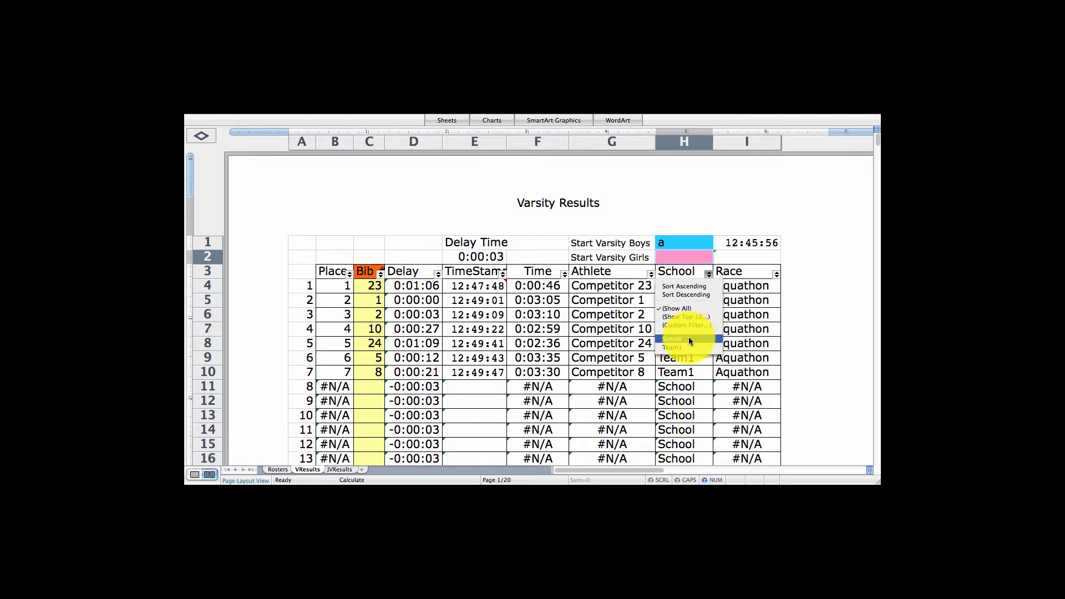
pyautogui.click(777, 274)
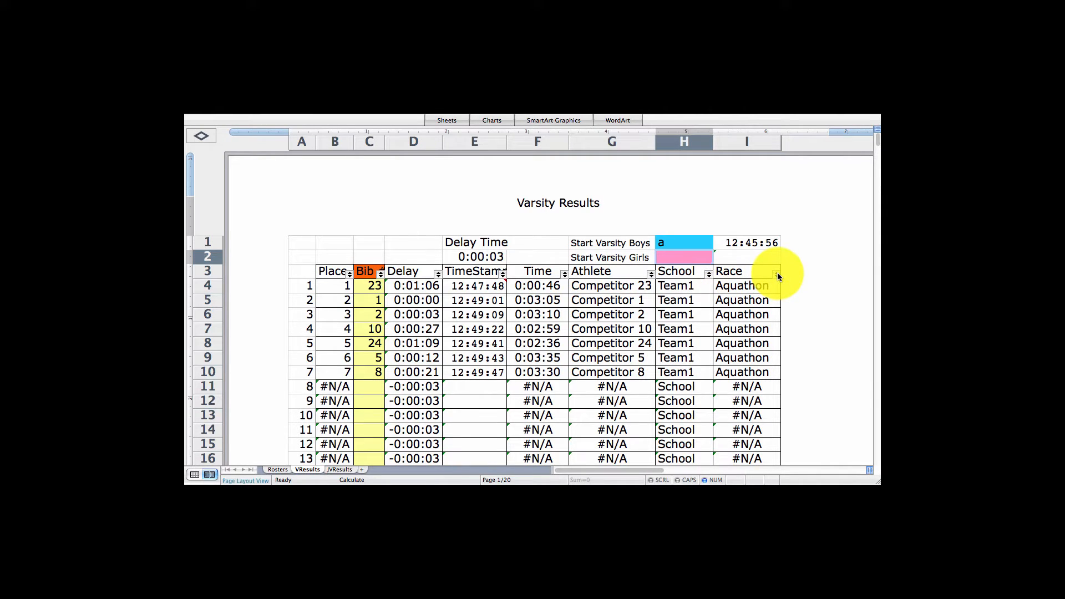
pyautogui.click(650, 274)
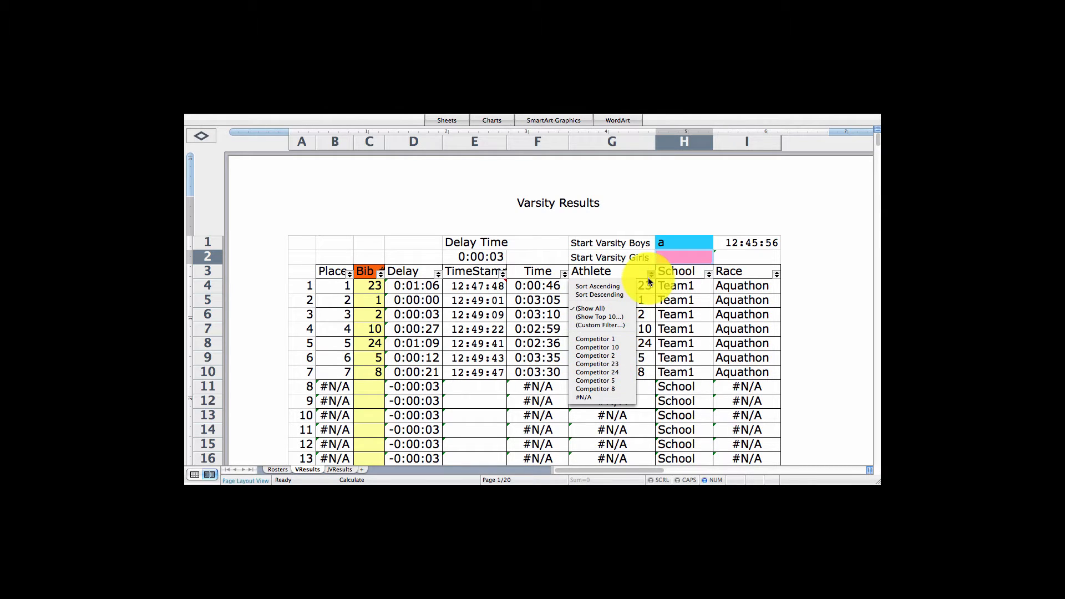
pyautogui.click(650, 275)
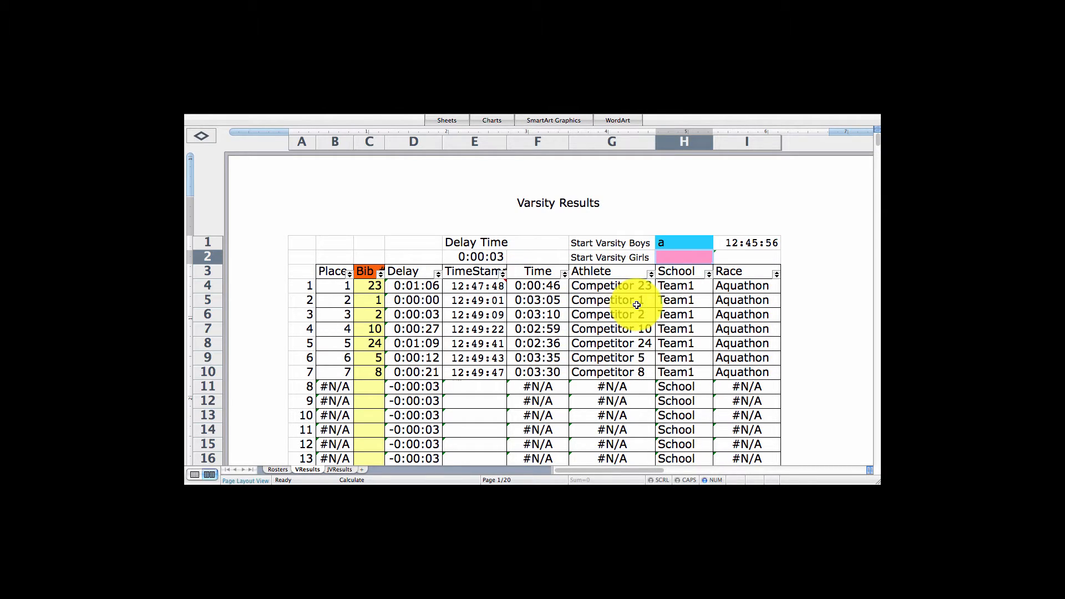